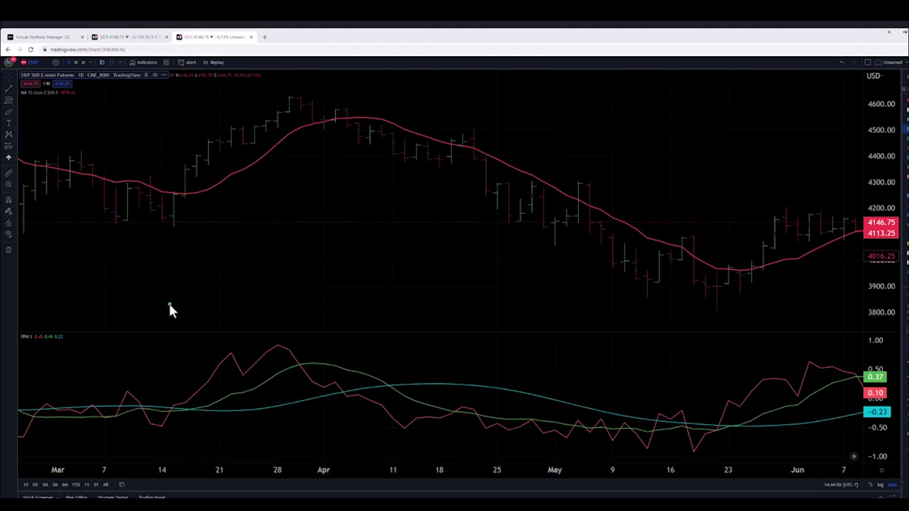
# Draw an arrow pointing at the mid-March PPM indicator crossover
pyautogui.moveTo(169, 305); pyautogui.dragTo(208, 368)
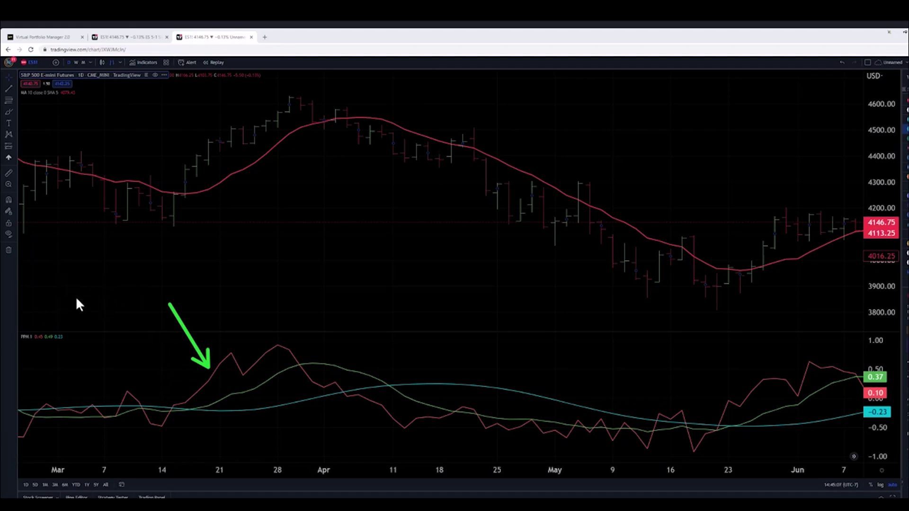
# Draw arrows on the crossover, up to the price turn, and along the late-March rally
pyautogui.moveTo(154, 359); pyautogui.dragTo(188, 383)
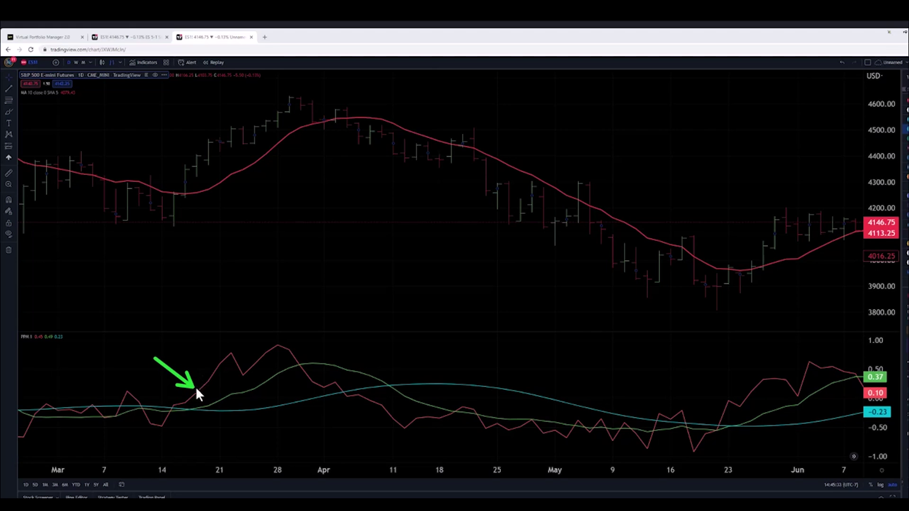
pyautogui.moveTo(197, 386)
pyautogui.mouseDown()
pyautogui.moveTo(215, 244)
pyautogui.moveTo(204, 186)
pyautogui.mouseUp()
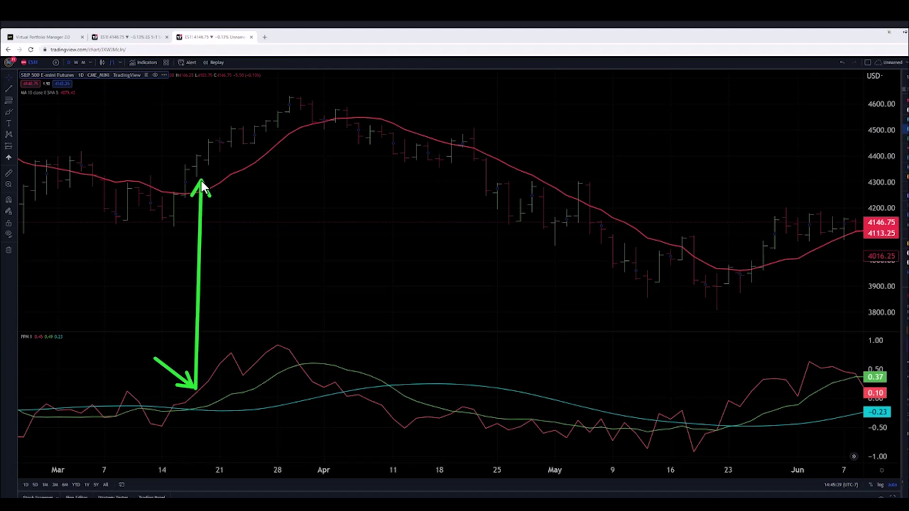
pyautogui.moveTo(214, 175); pyautogui.dragTo(302, 122)
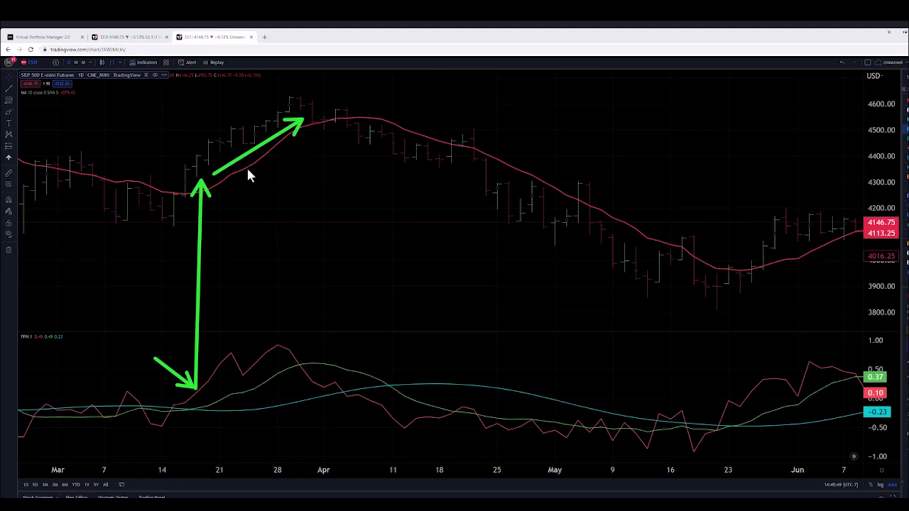
# Add a '15' text note on the price chart and a small arrow at the late-March crossover
pyautogui.click(2, 236)
pyautogui.write('15')
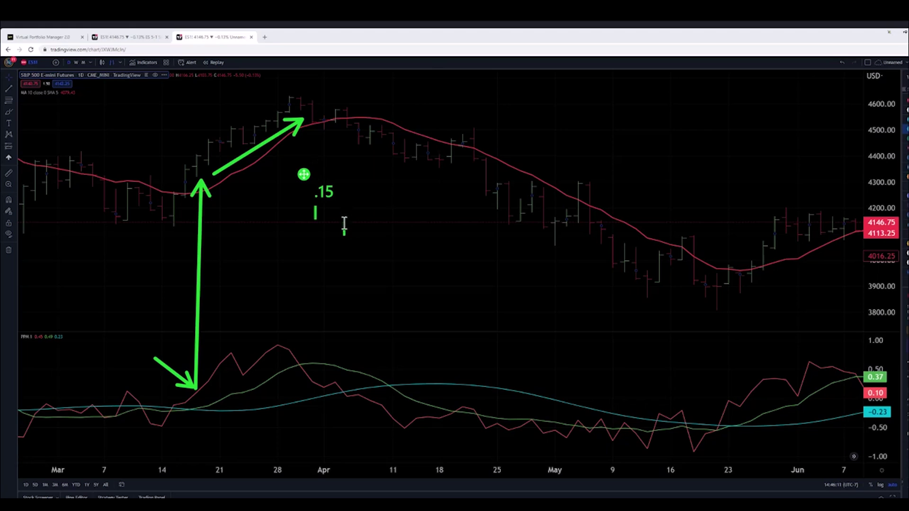
pyautogui.click(241, 305)
pyautogui.moveTo(310, 348); pyautogui.dragTo(294, 364)
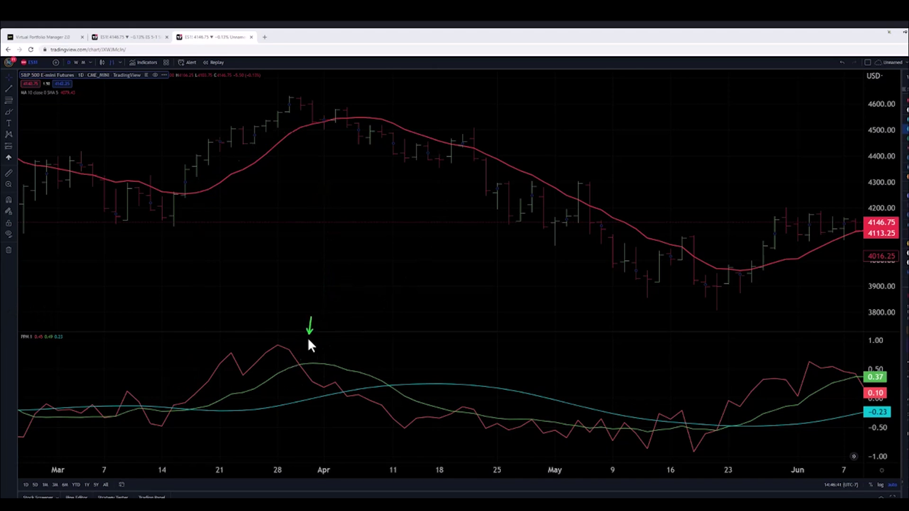
# Draw arrows from the late-March crossover to the price peak and along price rolling over the MA
pyautogui.moveTo(302, 363)
pyautogui.mouseDown()
pyautogui.moveTo(312, 147)
pyautogui.moveTo(301, 112)
pyautogui.mouseUp()
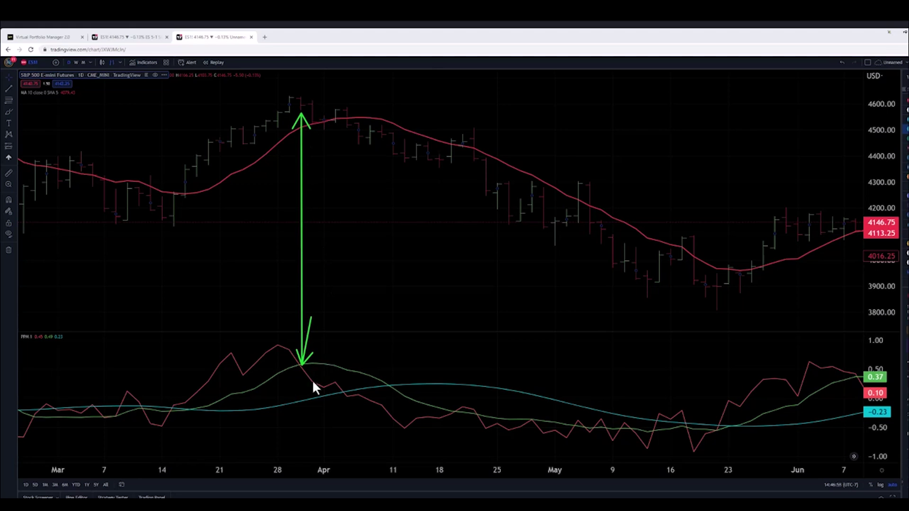
pyautogui.moveTo(319, 182); pyautogui.dragTo(318, 126)
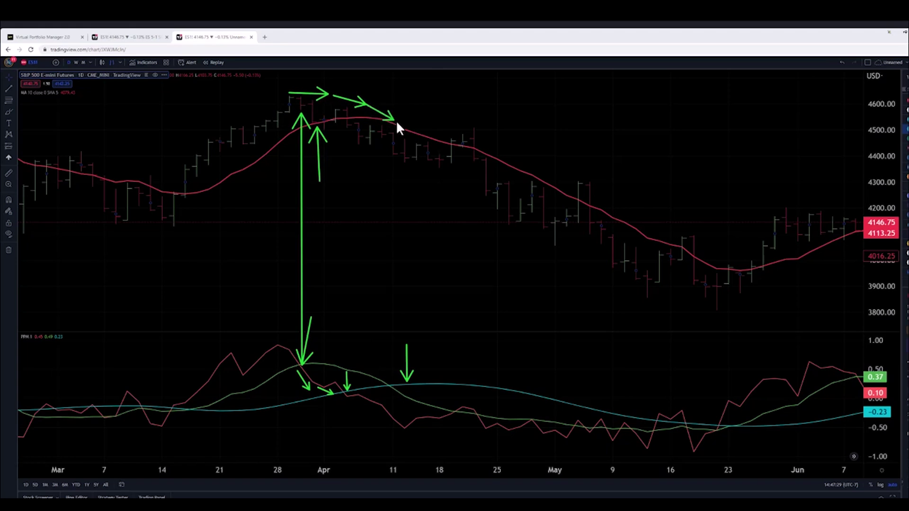
pyautogui.moveTo(396, 133); pyautogui.dragTo(436, 153)
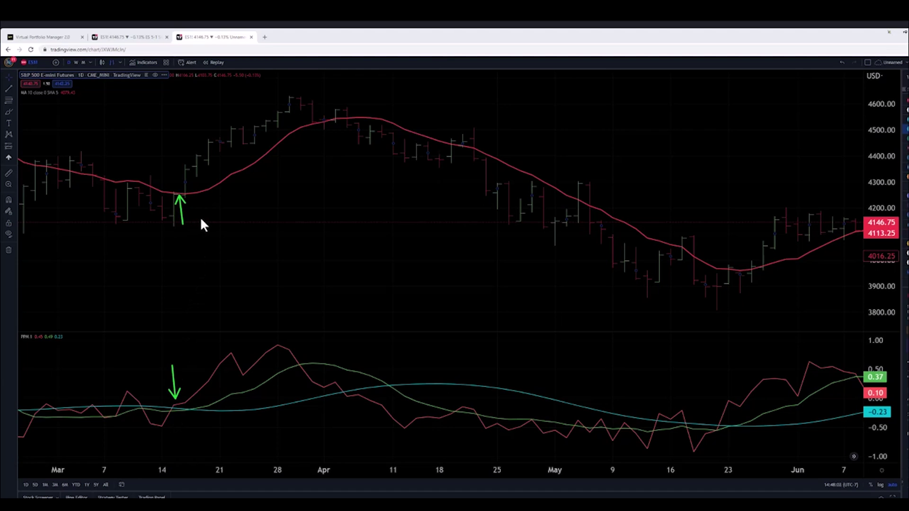
# Add a '60%' text label beneath the March rally, correcting it from 50%
pyautogui.click(239, 228)
pyautogui.write('50%')
pyautogui.press('BackSpace')
pyautogui.press('BackSpace')
pyautogui.press('BackSpace')
pyautogui.write('60%')
pyautogui.click(257, 288)
pyautogui.click(38, 282)
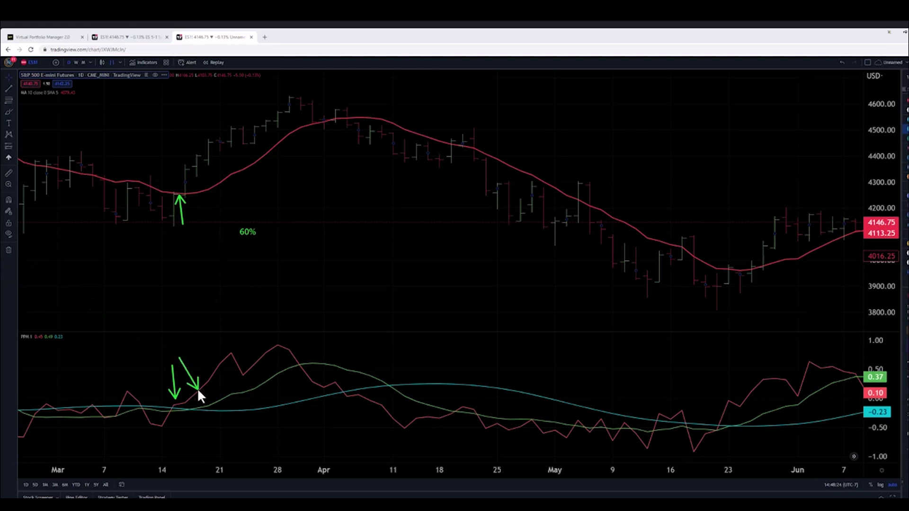
# Draw green arrows: rally to late-March high, peaks linked to PPM crossovers, and the April–May decline
pyautogui.moveTo(206, 183); pyautogui.dragTo(291, 128)
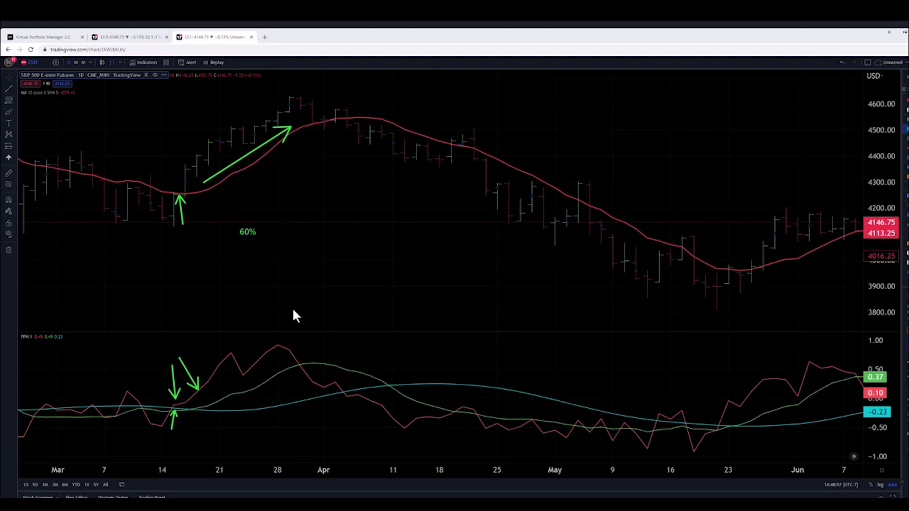
pyautogui.moveTo(300, 116); pyautogui.dragTo(300, 364)
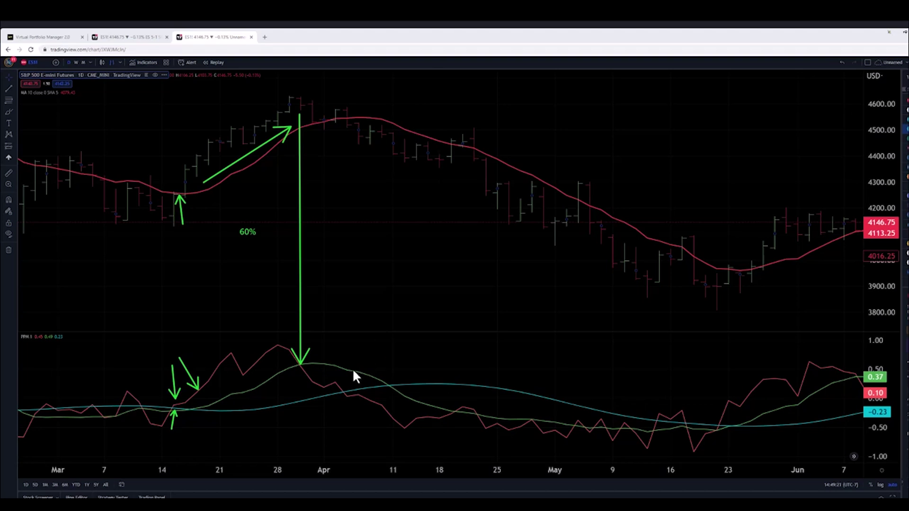
pyautogui.moveTo(348, 125); pyautogui.dragTo(346, 394)
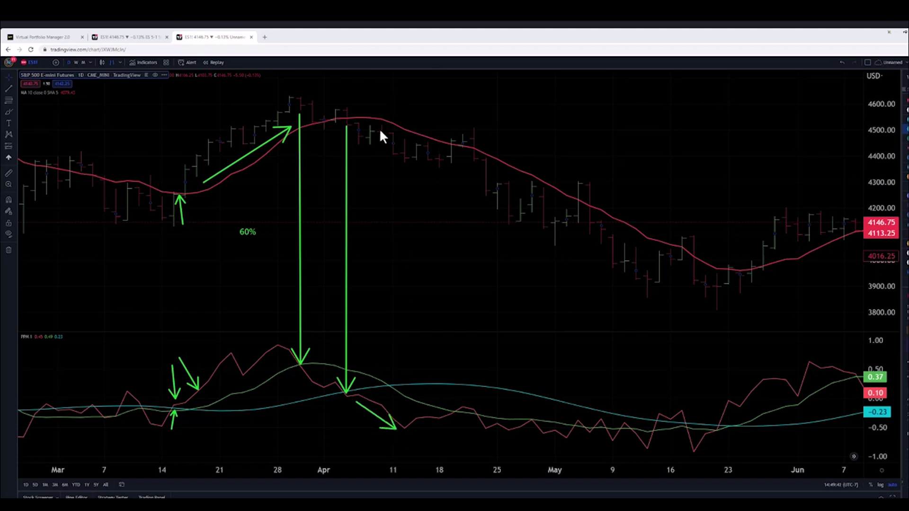
pyautogui.moveTo(358, 139)
pyautogui.mouseDown()
pyautogui.moveTo(692, 289)
pyautogui.moveTo(670, 320)
pyautogui.mouseUp()
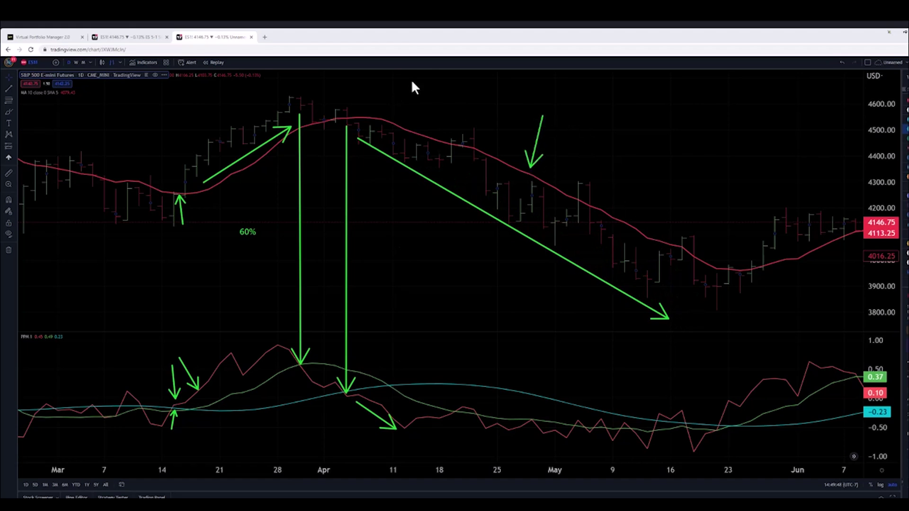
# Draw an arrow at the early-May bounce into the moving average, then undo it with Ctrl+Z
pyautogui.moveTo(610, 126); pyautogui.dragTo(611, 183)
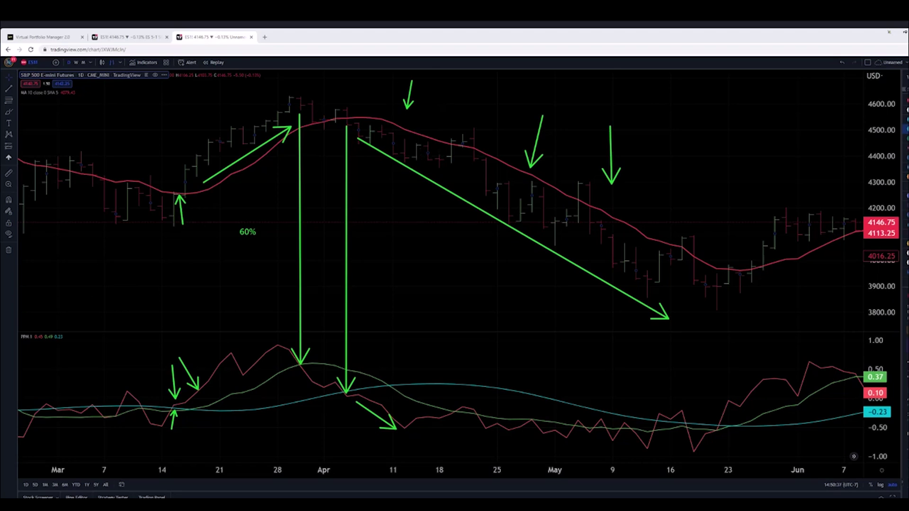
pyautogui.hotkey('ctrl', 'z')
pyautogui.hotkey('ctrl', 'z')
pyautogui.hotkey('ctrl', 'z')
pyautogui.hotkey('ctrl', 'z')
pyautogui.hotkey('ctrl', 'z')
pyautogui.hotkey('ctrl', 'z')
pyautogui.hotkey('ctrl', 'z')
pyautogui.hotkey('ctrl', 'z')
pyautogui.hotkey('ctrl', 'z')
pyautogui.hotkey('ctrl', 'z')
pyautogui.hotkey('ctrl', 'z')
pyautogui.hotkey('ctrl', 'z')
pyautogui.hotkey('ctrl', 'z')
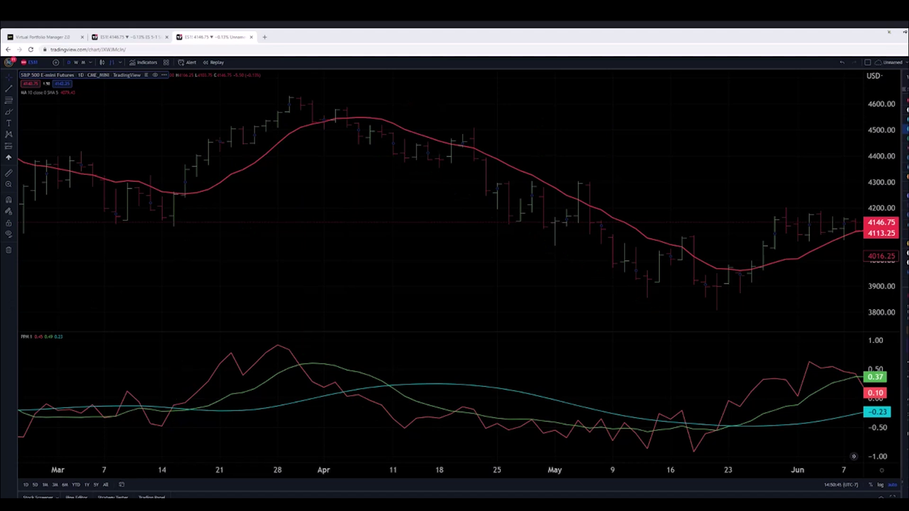
# Draw a vertical arrow from the mid-March PPM crossover up to the price low
pyautogui.moveTo(175, 405)
pyautogui.mouseDown()
pyautogui.moveTo(187, 271)
pyautogui.moveTo(177, 226)
pyautogui.mouseUp()
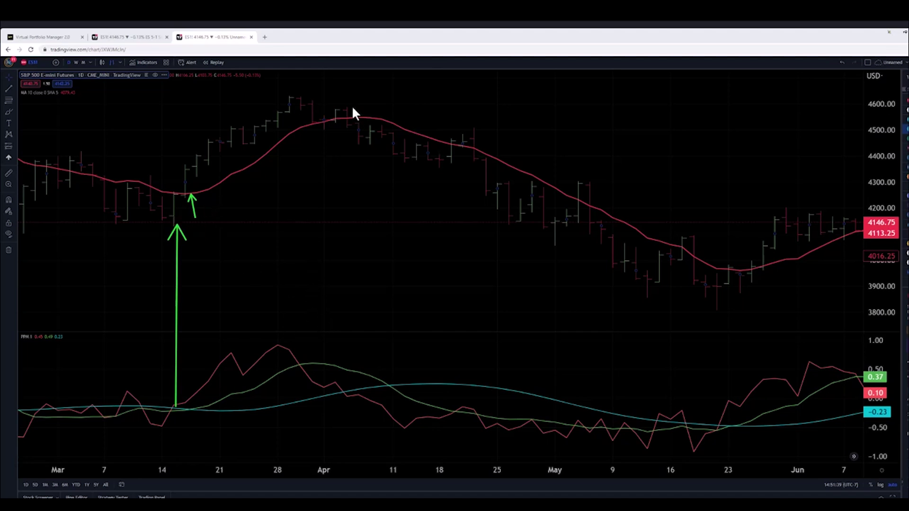
# Draw green arrows along the PPM climb and price rally, linking the indicator peak to the late-March high
pyautogui.moveTo(191, 399); pyautogui.dragTo(284, 365)
pyautogui.moveTo(201, 174); pyautogui.dragTo(304, 125)
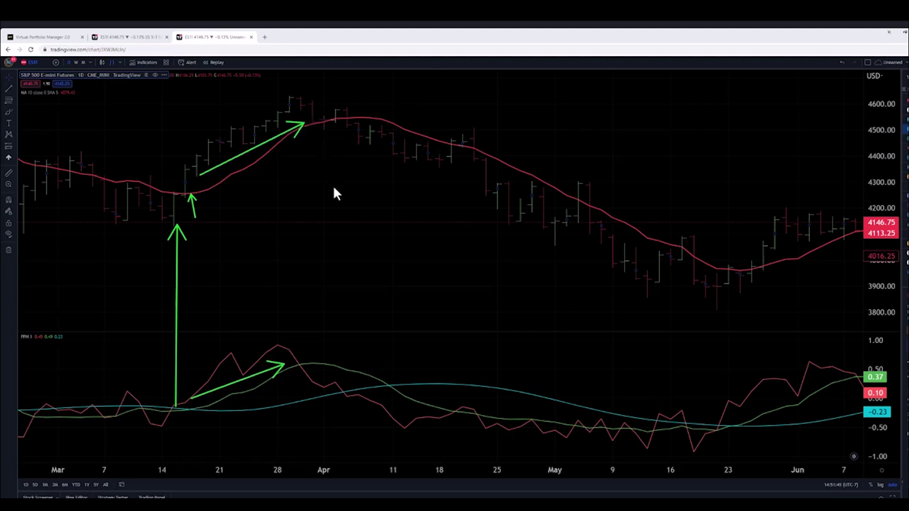
pyautogui.moveTo(299, 363); pyautogui.dragTo(302, 110)
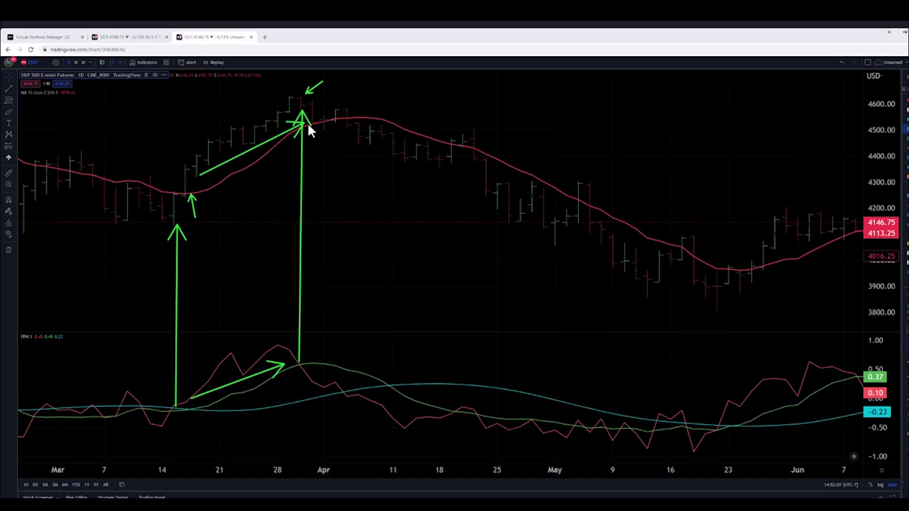
# Draw pink arrows along the falling moving average and from the early-April PPM crossover up to price
pyautogui.moveTo(357, 110)
pyautogui.mouseDown()
pyautogui.moveTo(522, 157)
pyautogui.moveTo(651, 227)
pyautogui.mouseUp()
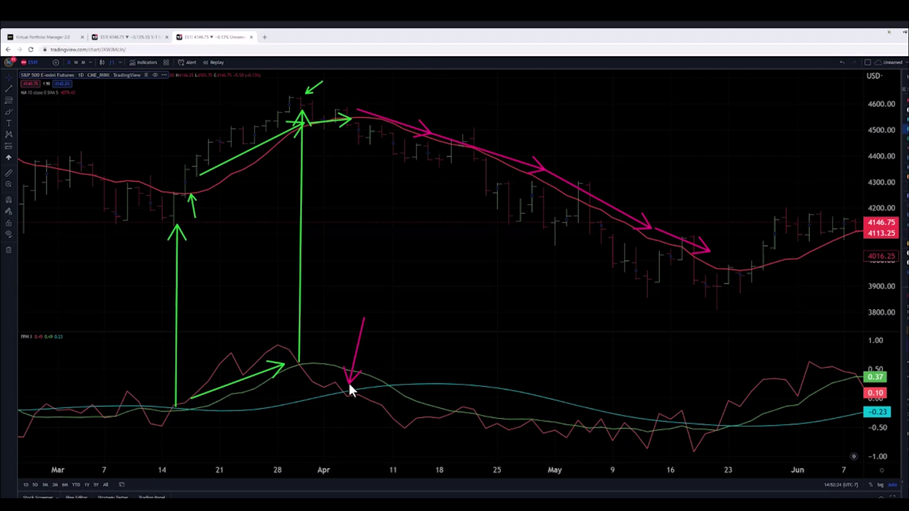
pyautogui.moveTo(344, 391)
pyautogui.mouseDown()
pyautogui.moveTo(368, 218)
pyautogui.moveTo(366, 149)
pyautogui.moveTo(357, 140)
pyautogui.mouseUp()
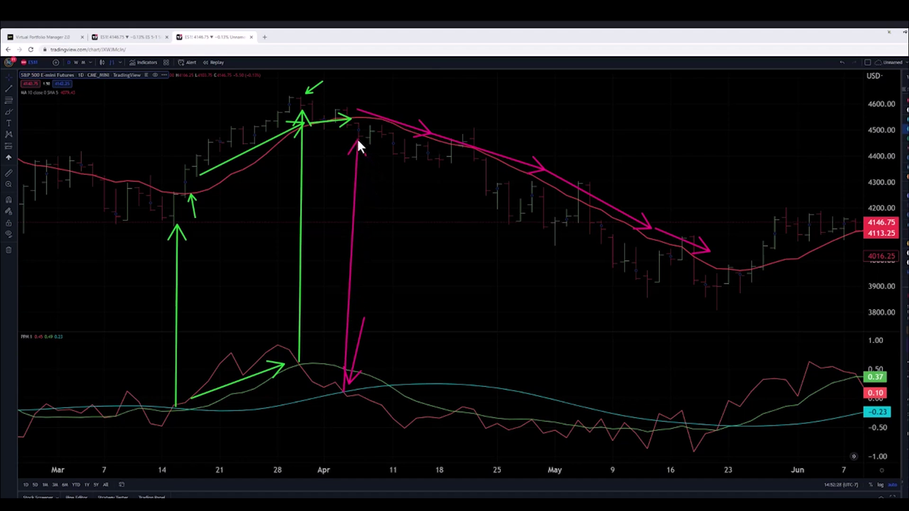
pyautogui.moveTo(417, 336); pyautogui.dragTo(372, 386)
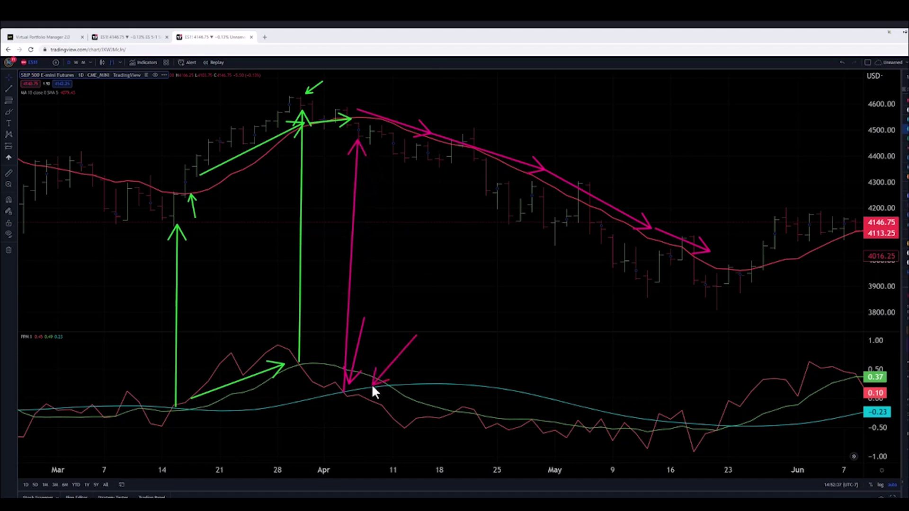